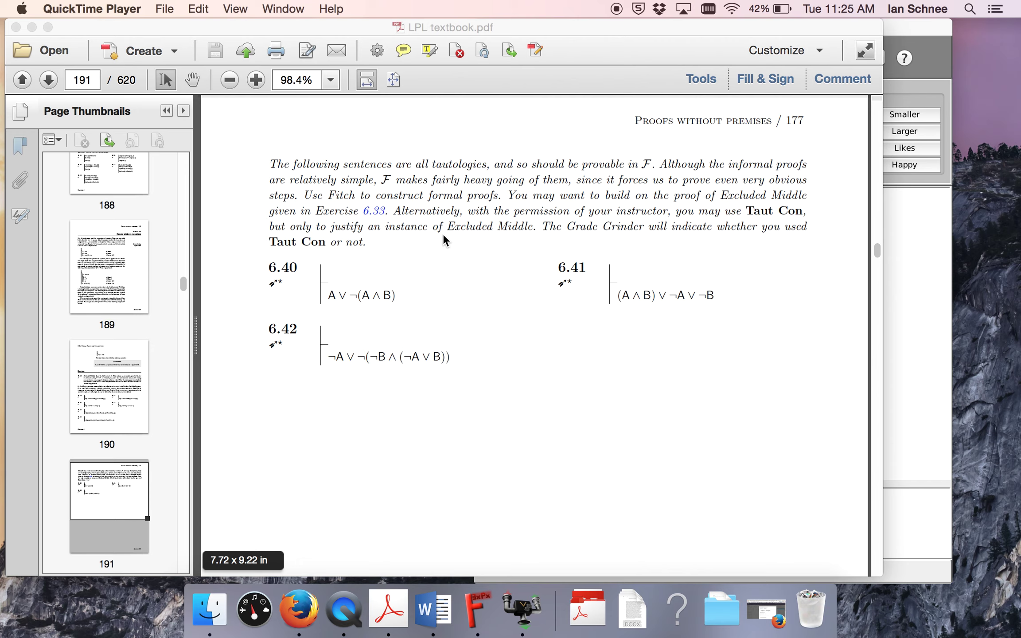
Bring the textbook forward and select Exercise 6.41
click(572, 275)
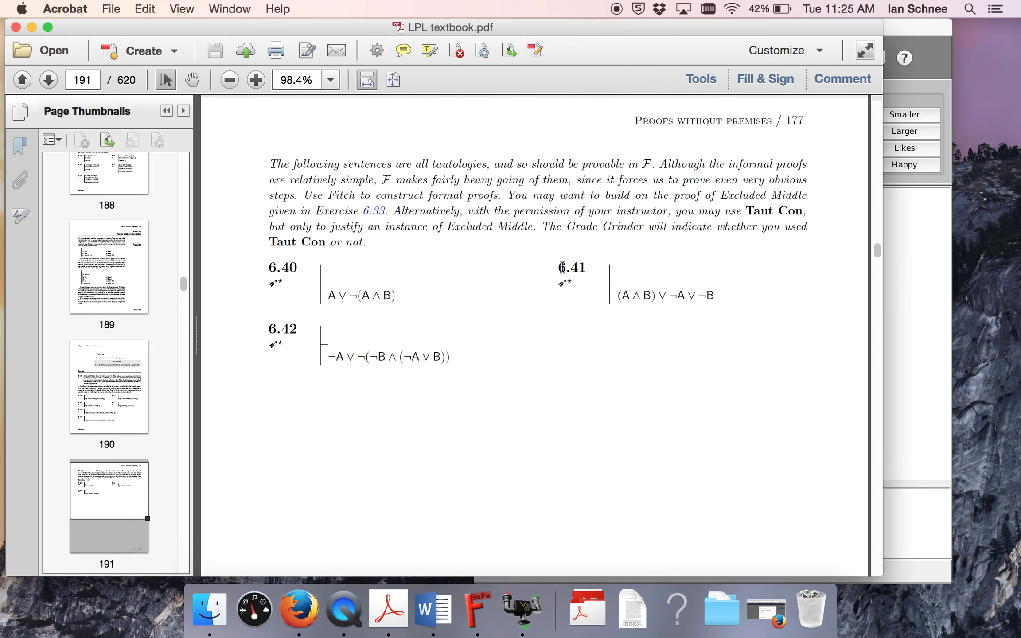
drag(559, 267, 585, 273)
key(Right)
Move the Exercise 6.41.prf proof window over the textbook and focus its empty first line
click(904, 32)
drag(901, 26, 736, 23)
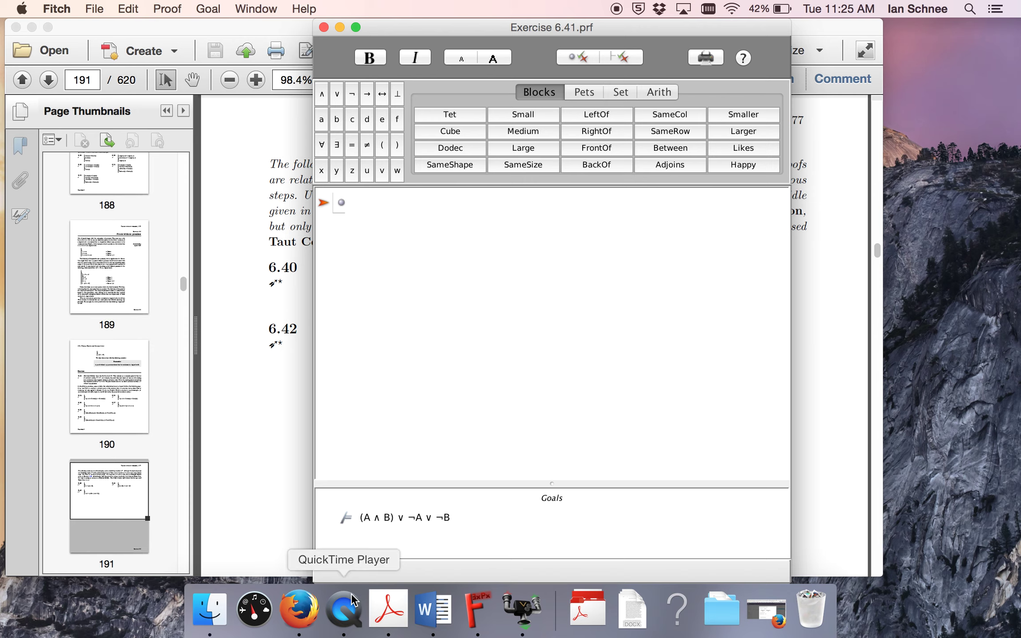
click(399, 520)
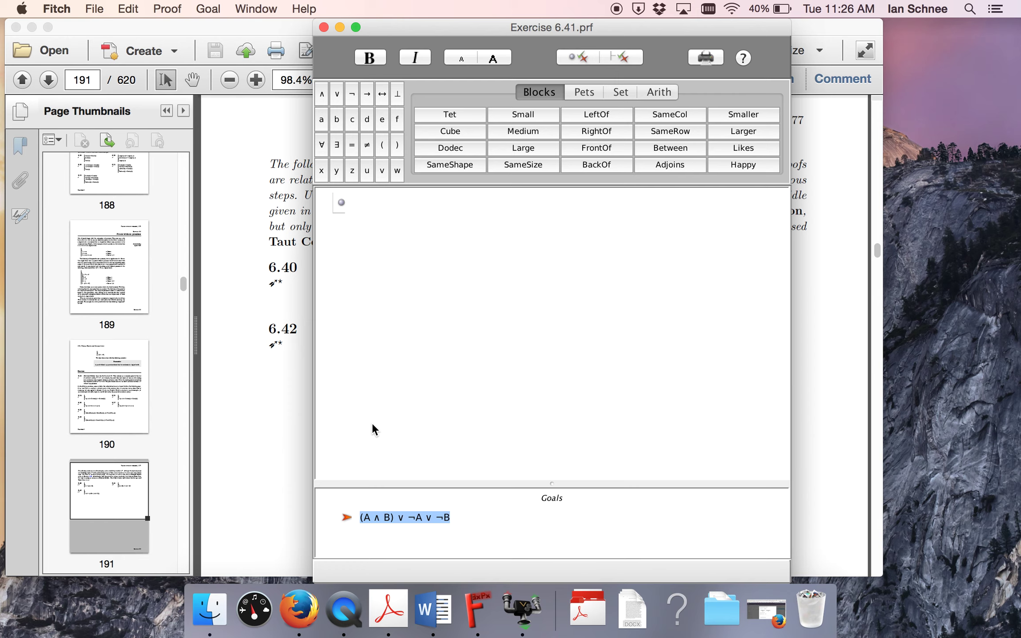
click(323, 205)
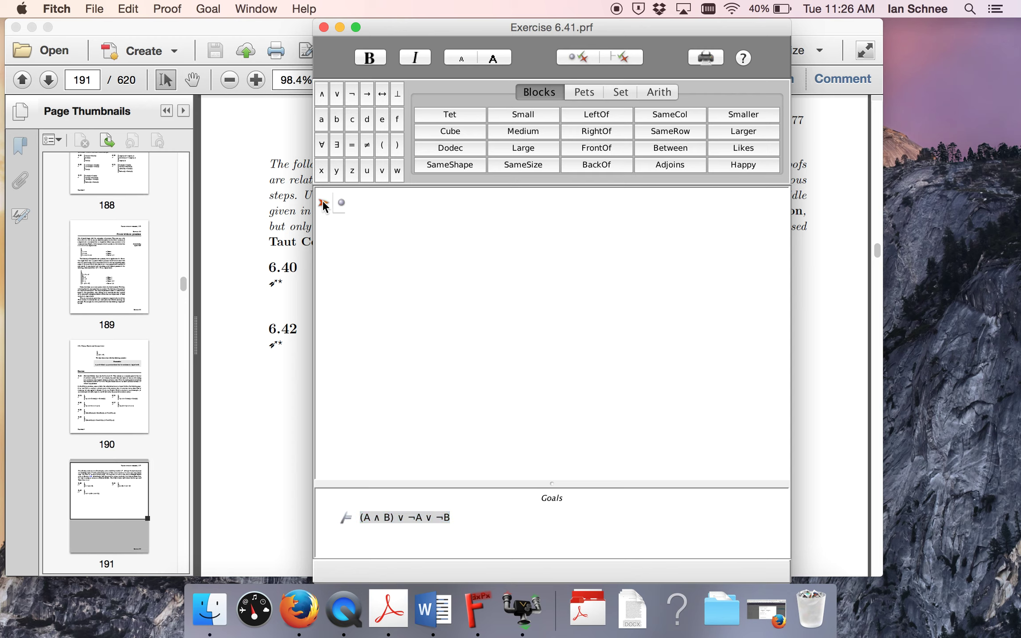
Start a subproof assuming ¬((A∧B)∨¬A∨¬B), with an empty step beneath it
key(super+p)
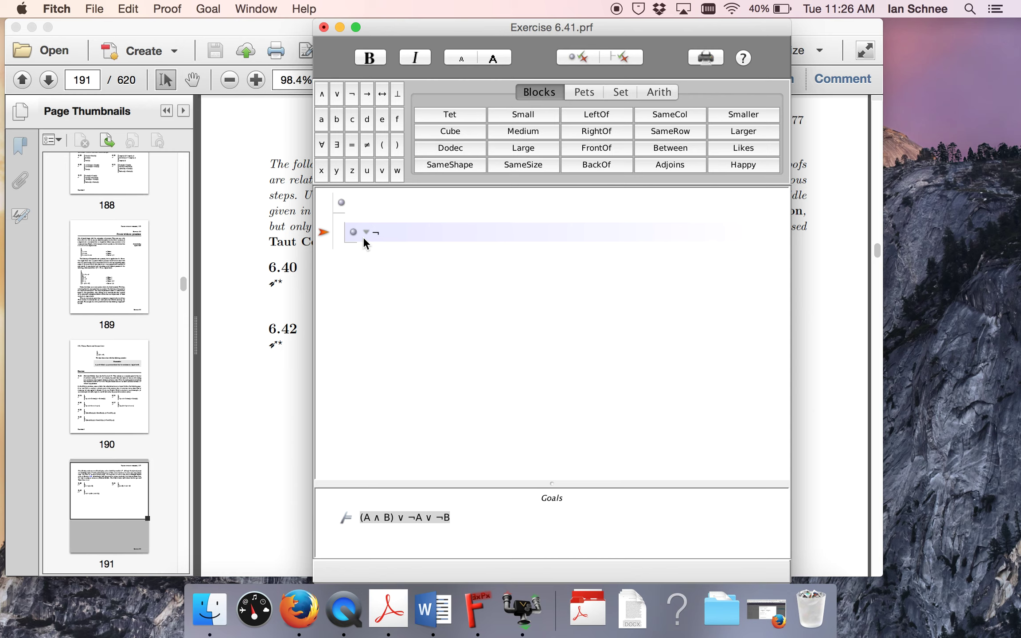
text(())
key(Left)
text(()
text(A)
text(&B))
text(¬B)
key(super+l)
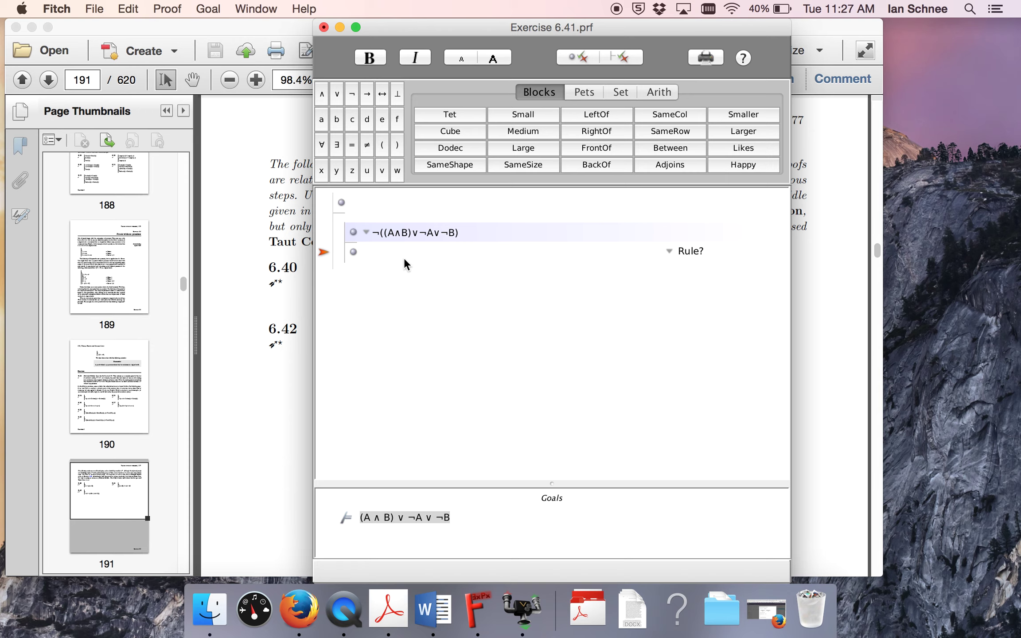
Add two subproof steps ending in ⊥, close the subproof, and select the goal formula
key(super+l)
key(super+l)
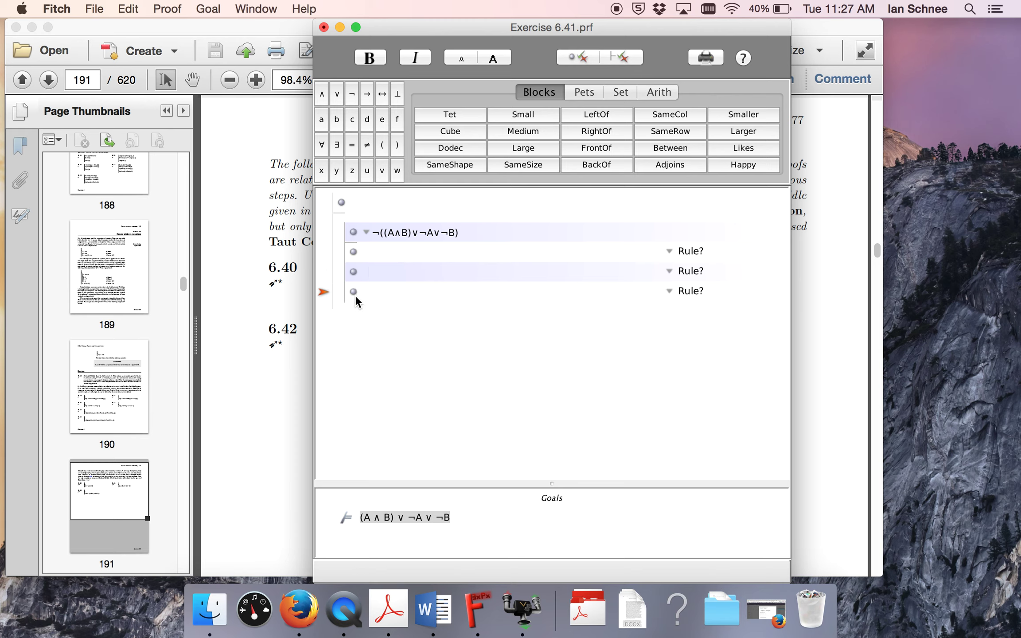
click(397, 94)
key(super+e)
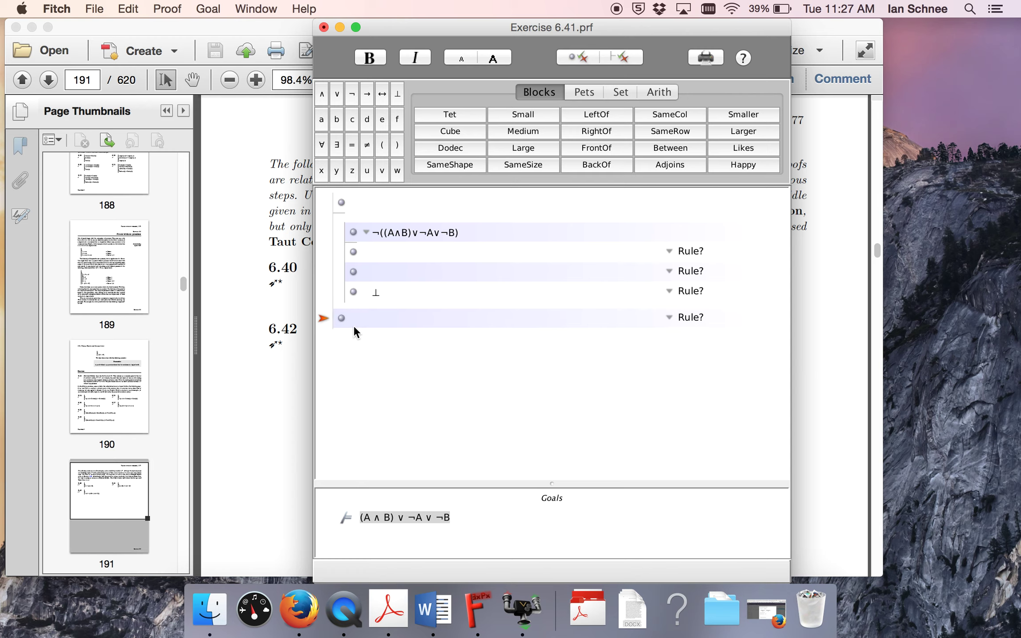
click(361, 516)
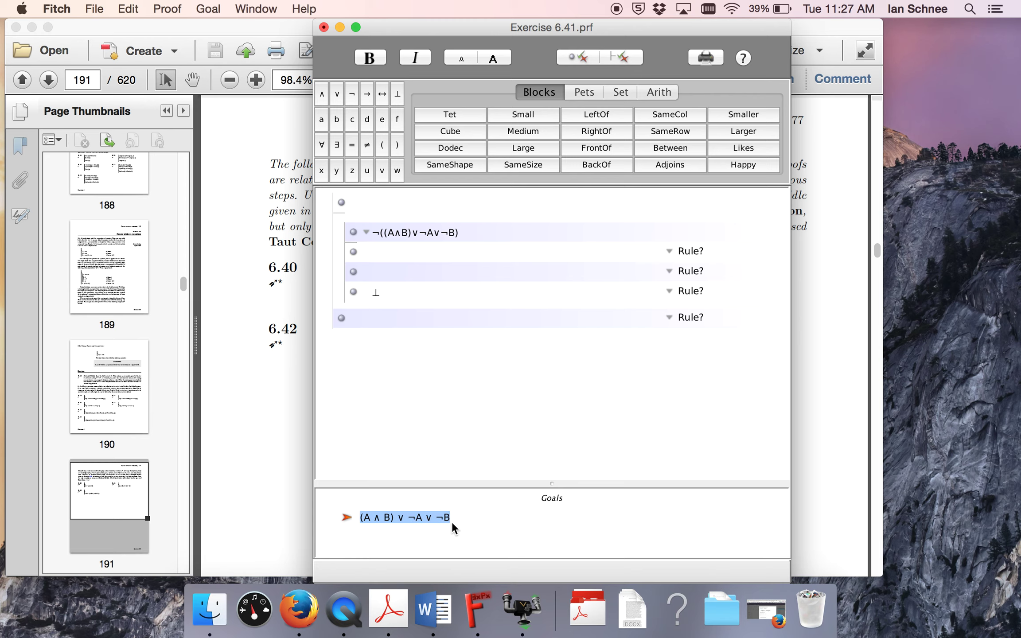
Paste (A ∧ B) ∨ ¬A ∨ ¬B as the final line, justify it by ¬ Intro, and verify
click(325, 313)
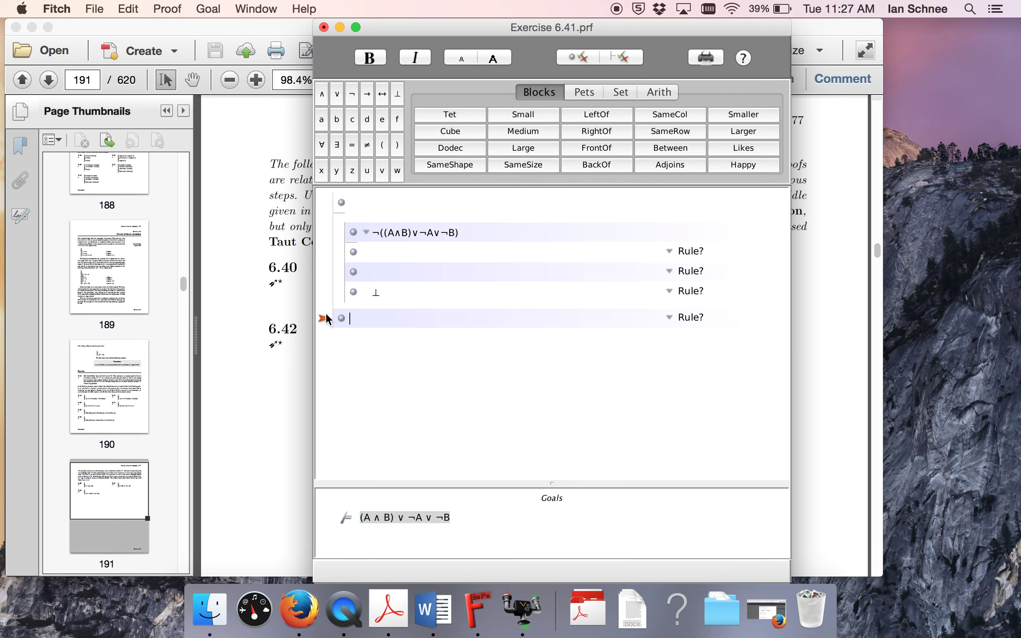
text((A ∧ B) ∨ ¬A ∨ ¬B)
click(669, 316)
mouse_move(670, 317)
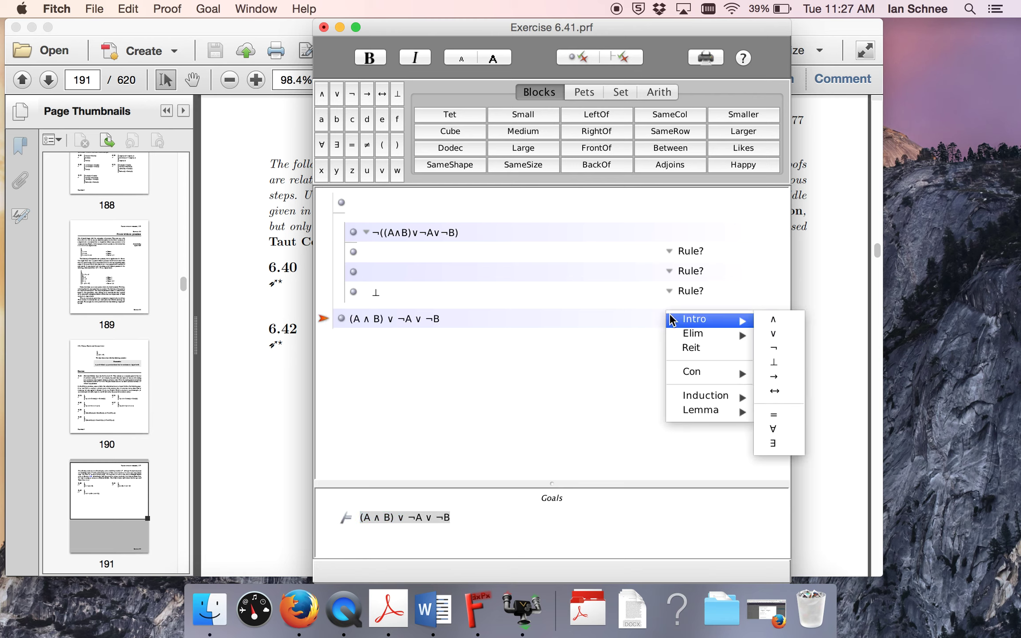
click(789, 351)
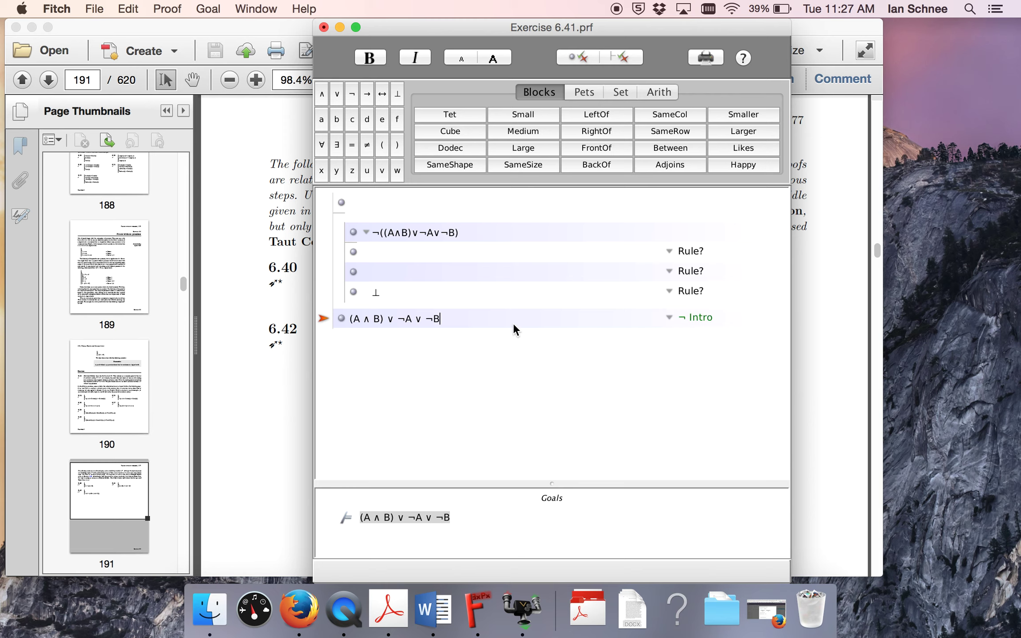
click(621, 56)
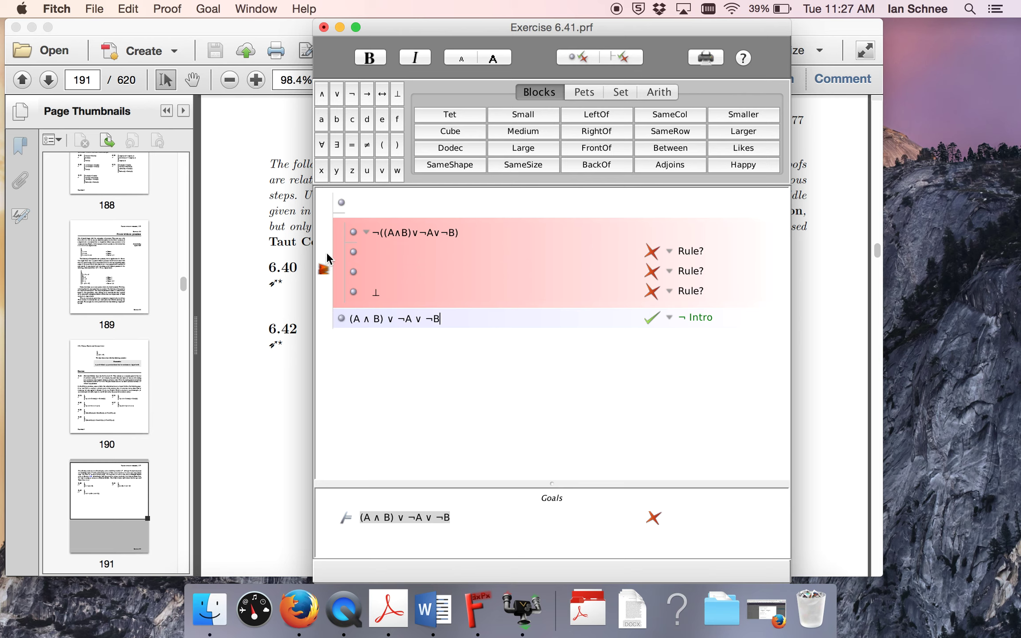
click(383, 235)
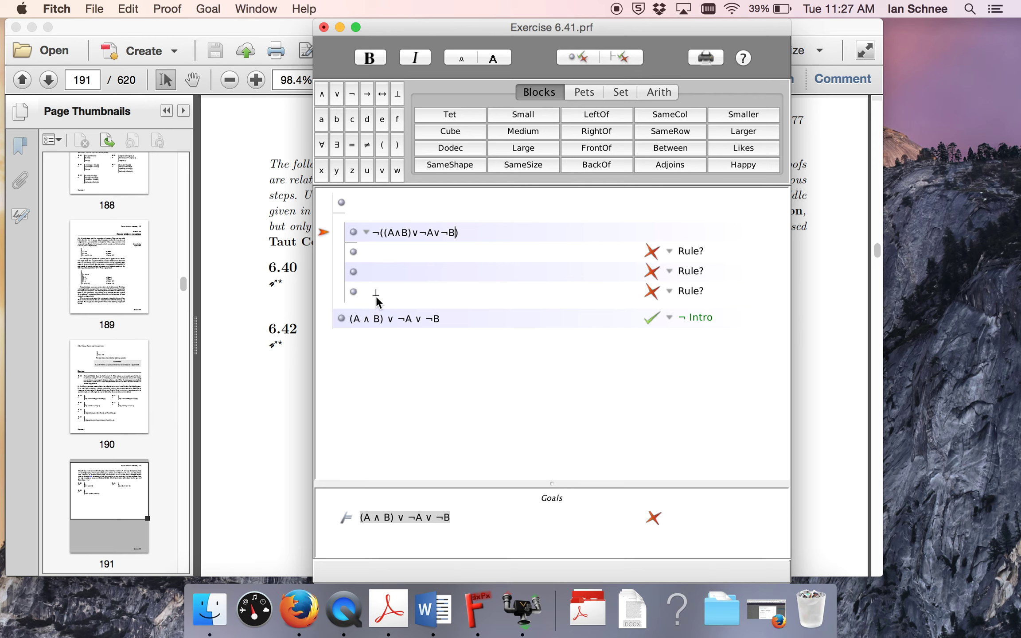
Turn the first blank step inside the subproof into a nested subproof assuming A∧B
click(322, 251)
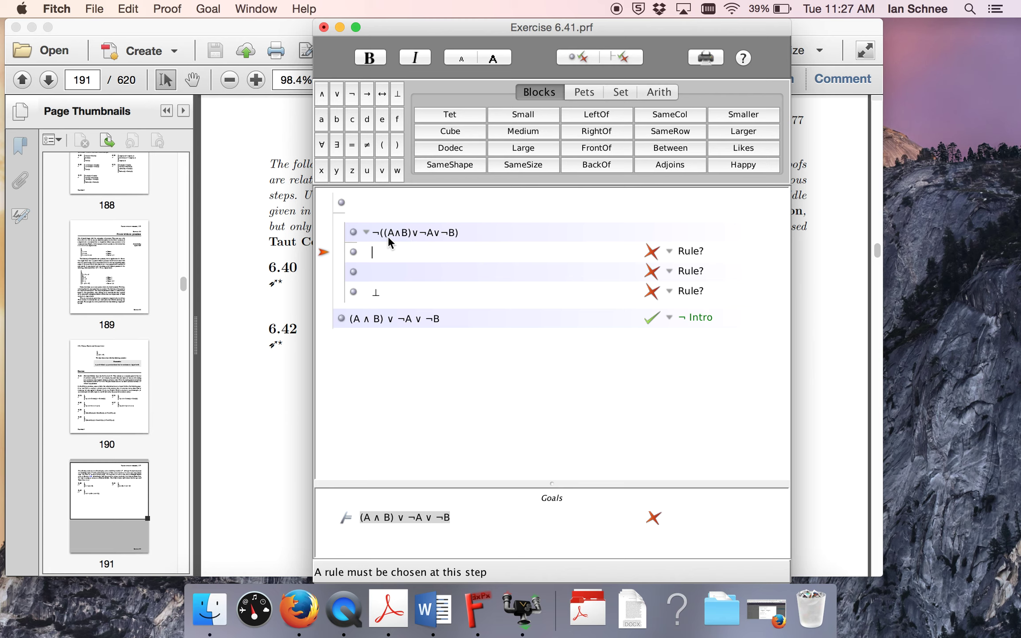
key(super+p)
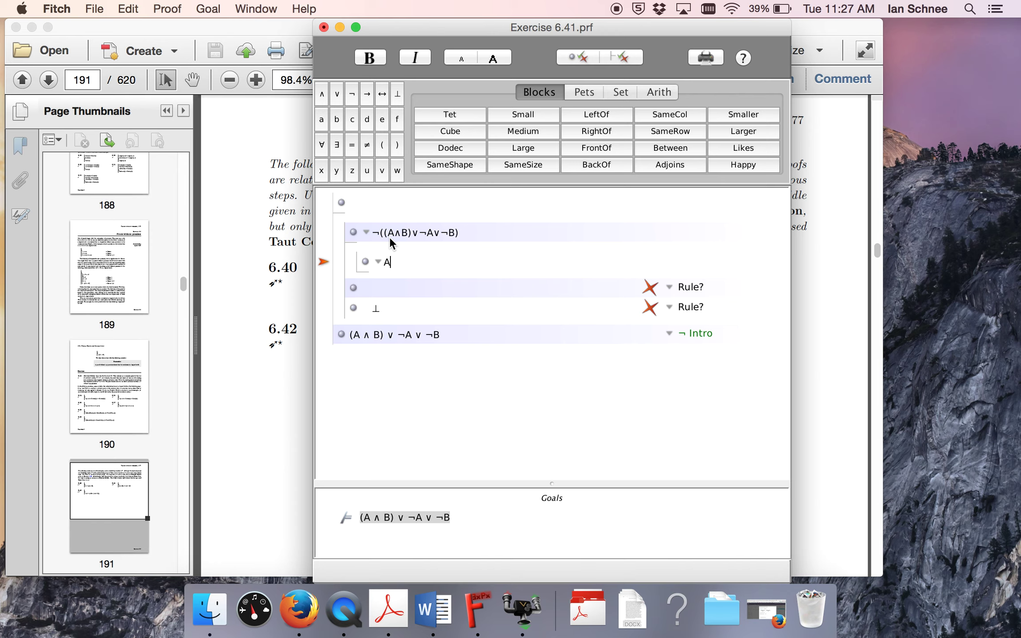
text(Av)
key(BackSpace)
click(381, 517)
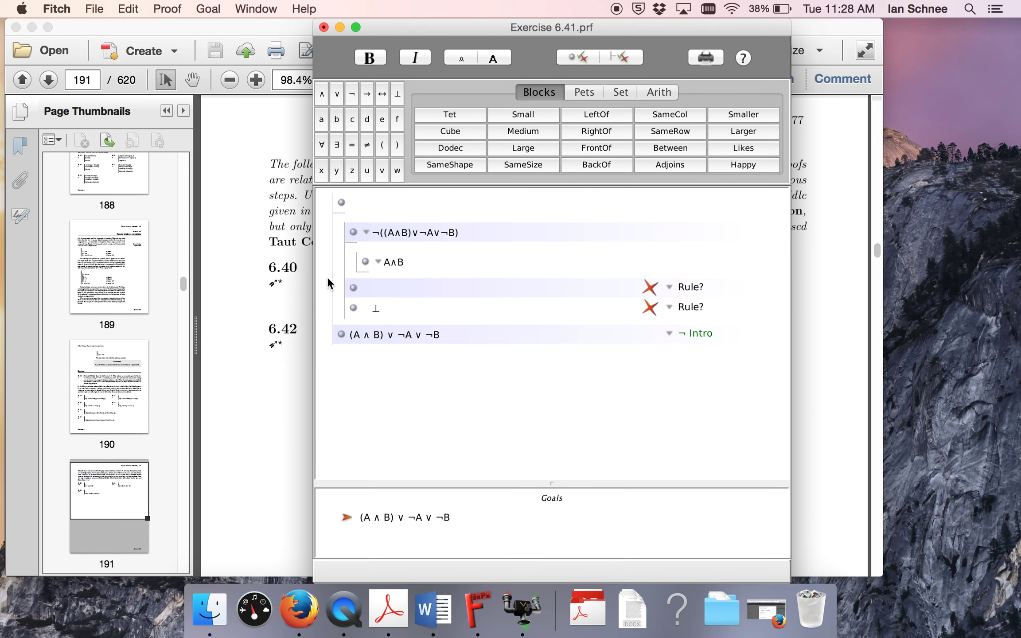
click(325, 255)
click(321, 285)
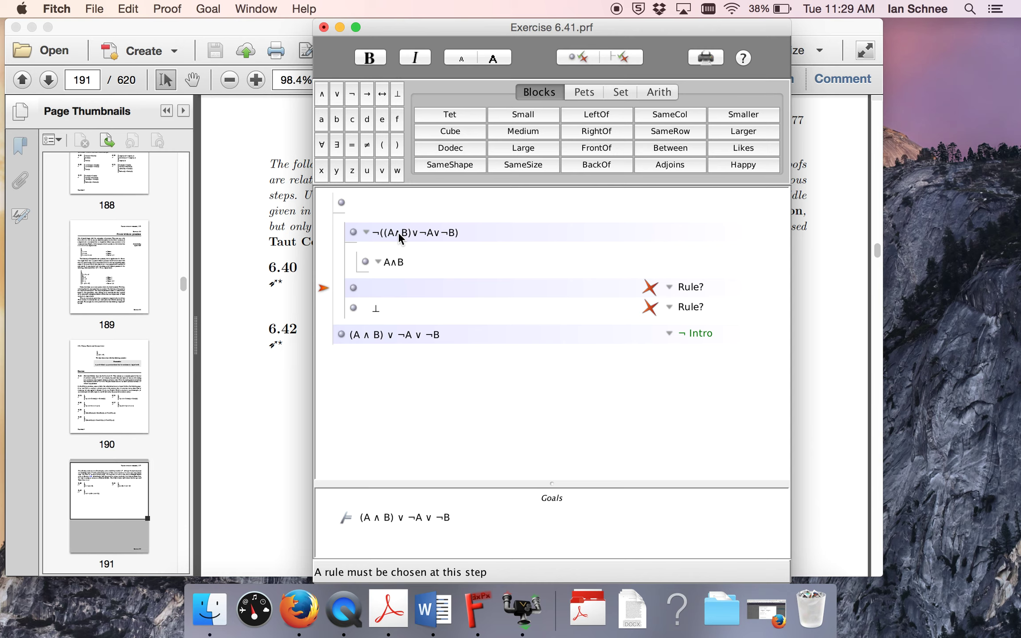
drag(321, 287, 327, 264)
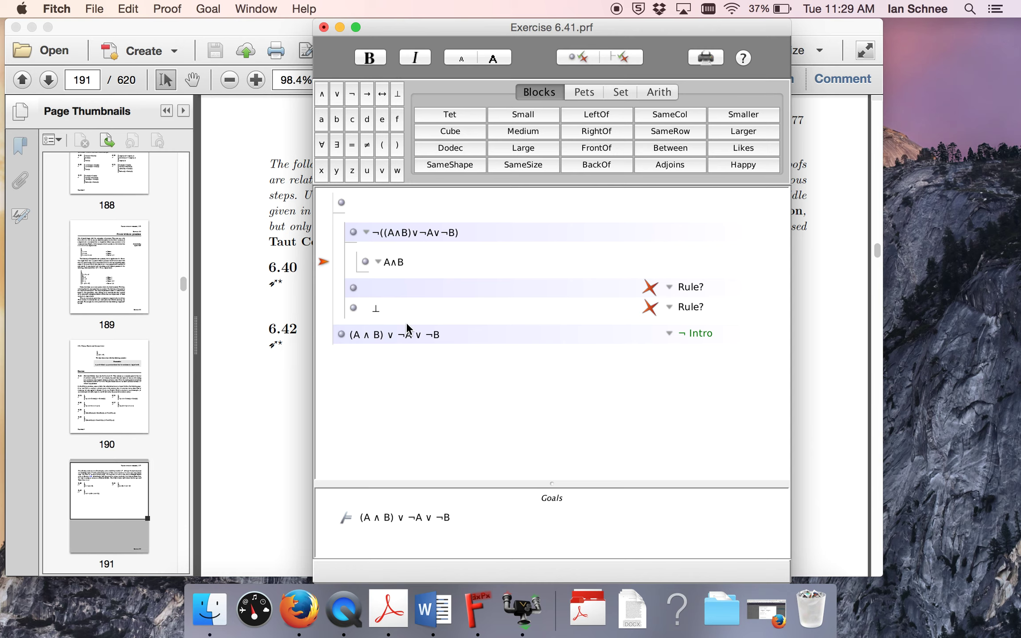